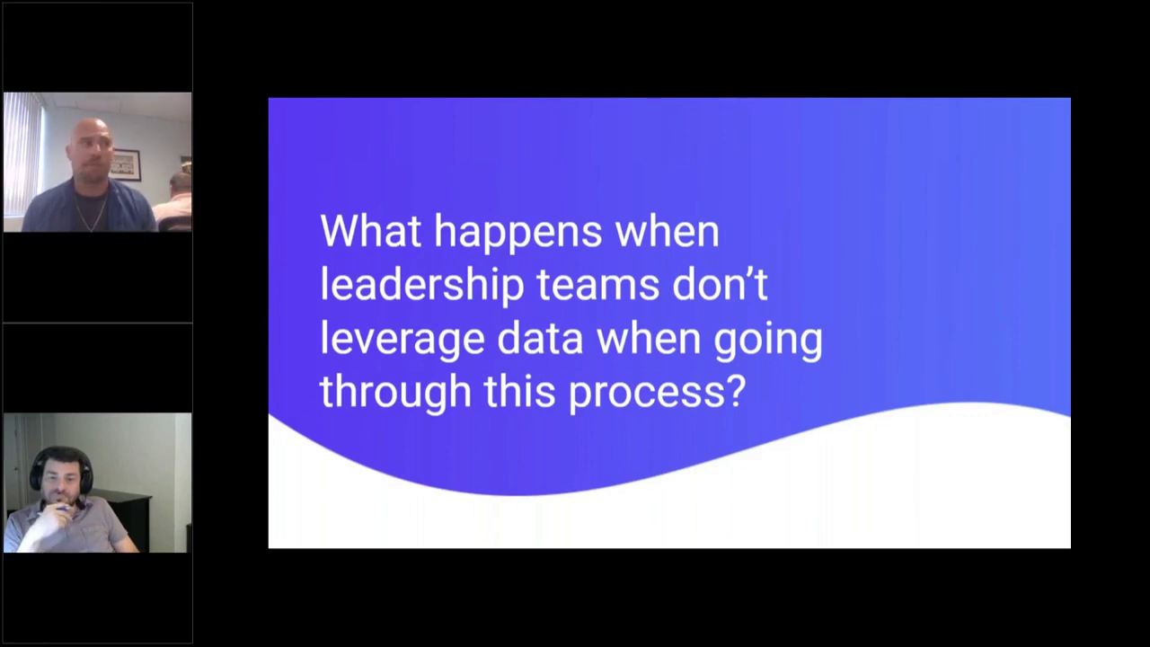
key(Right)
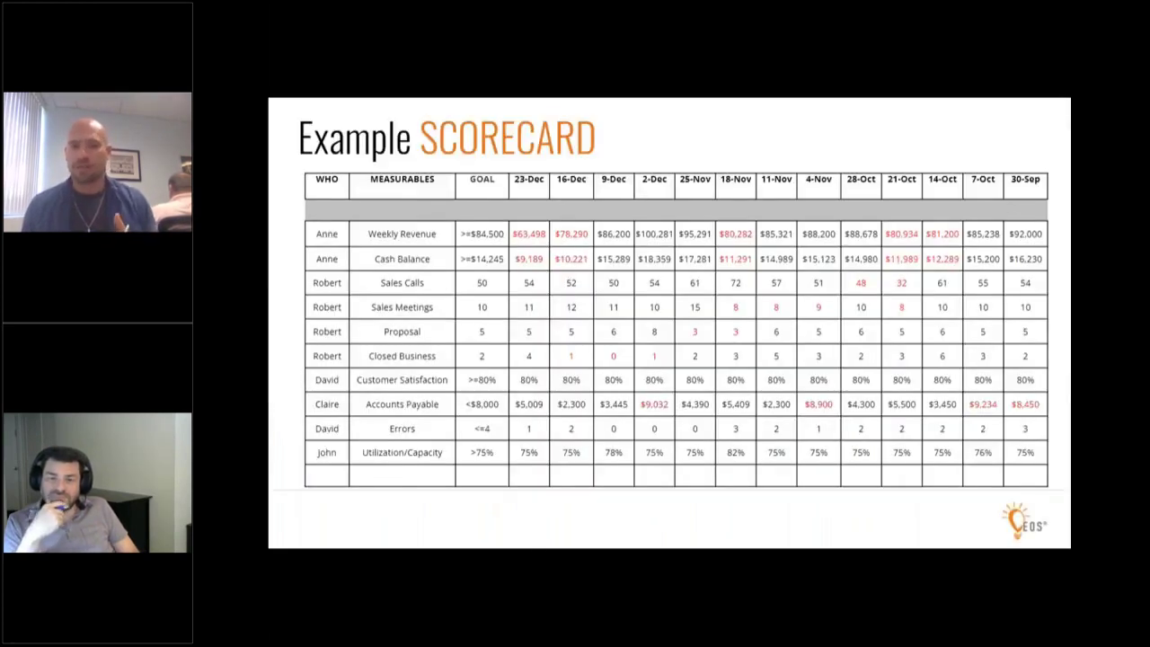